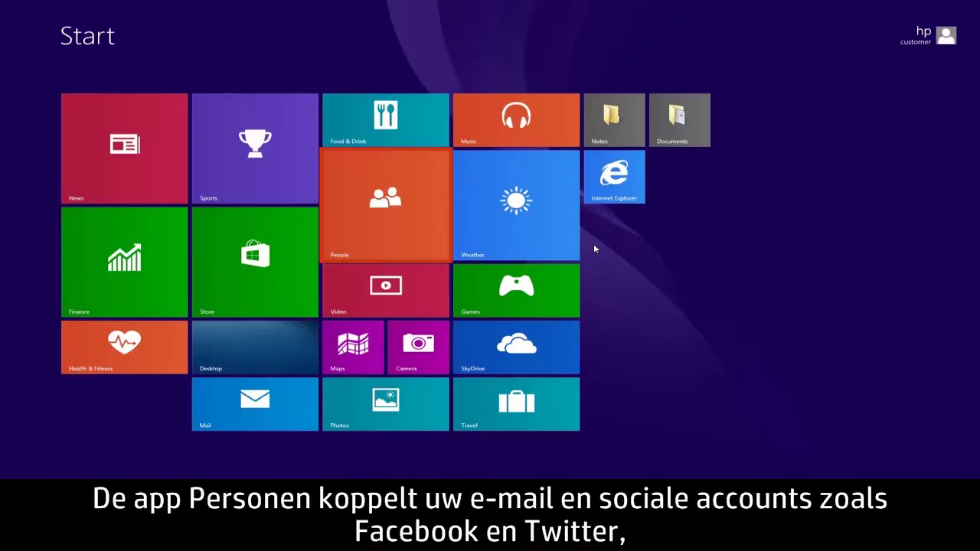
# - Launch the People app from its Start screen tile
pyautogui.click(423, 195)
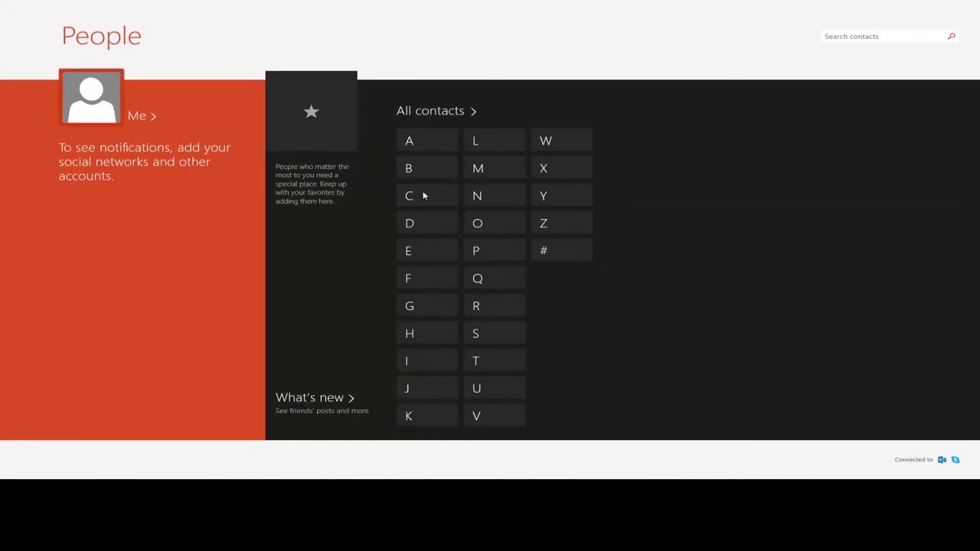
# - Set the hooded young man's photo from Pictures as the account picture, nudged slightly down, and save
pyautogui.click(116, 114)
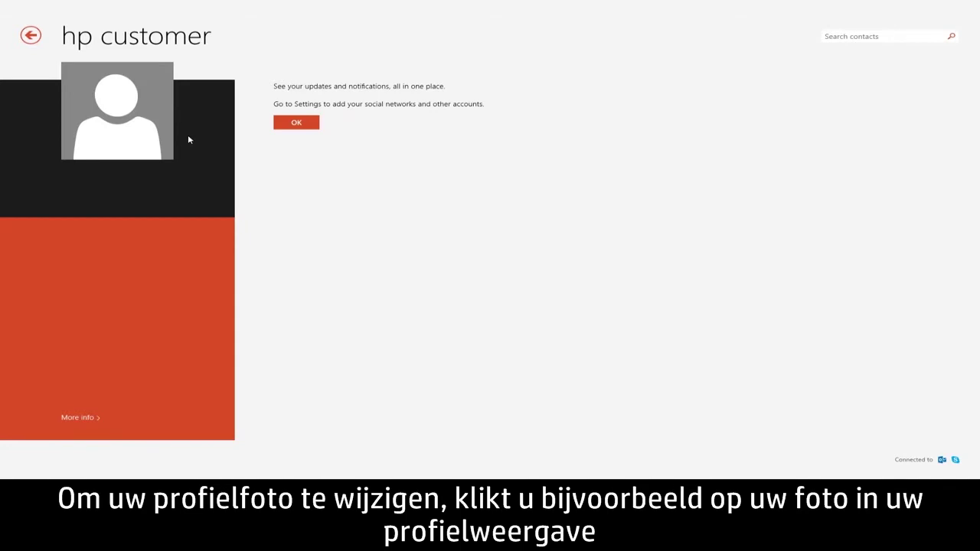
pyautogui.click(145, 121)
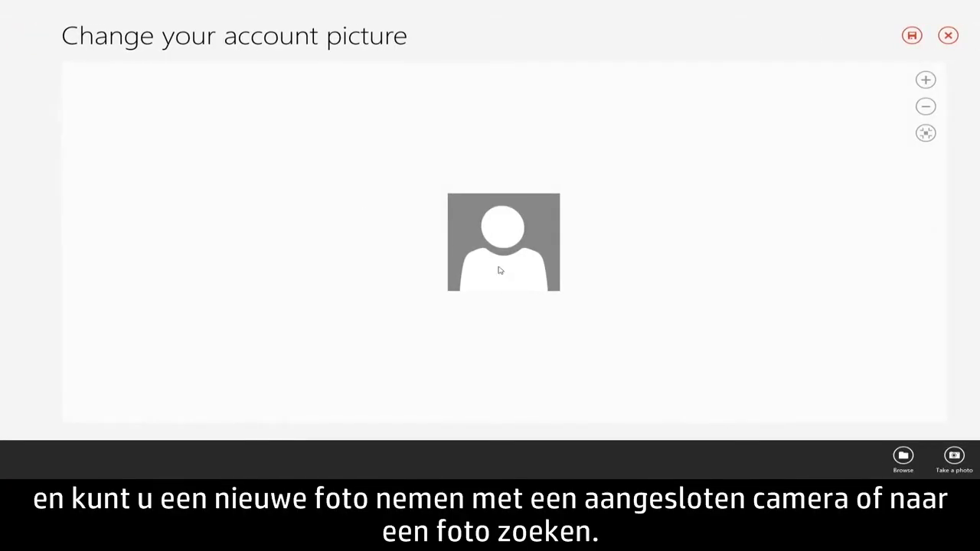
pyautogui.click(903, 457)
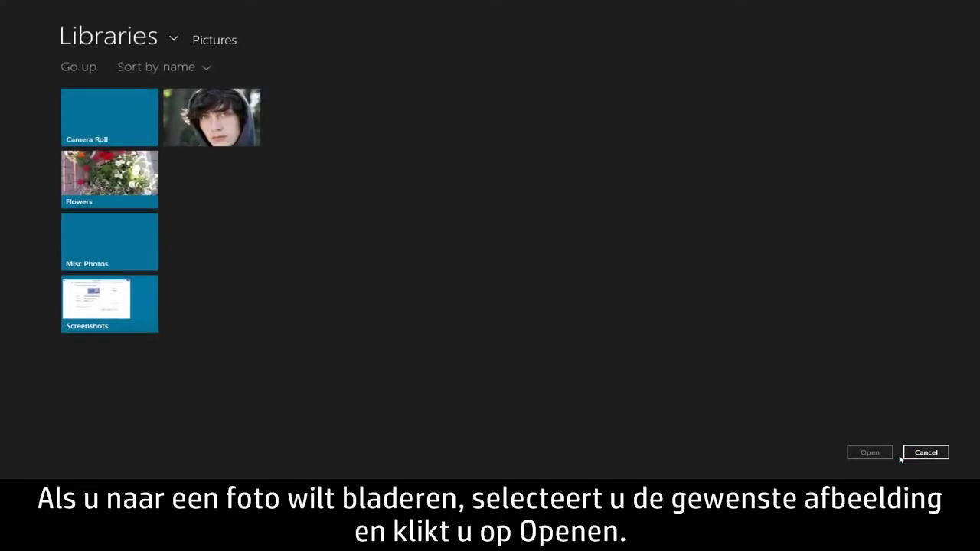
pyautogui.click(243, 140)
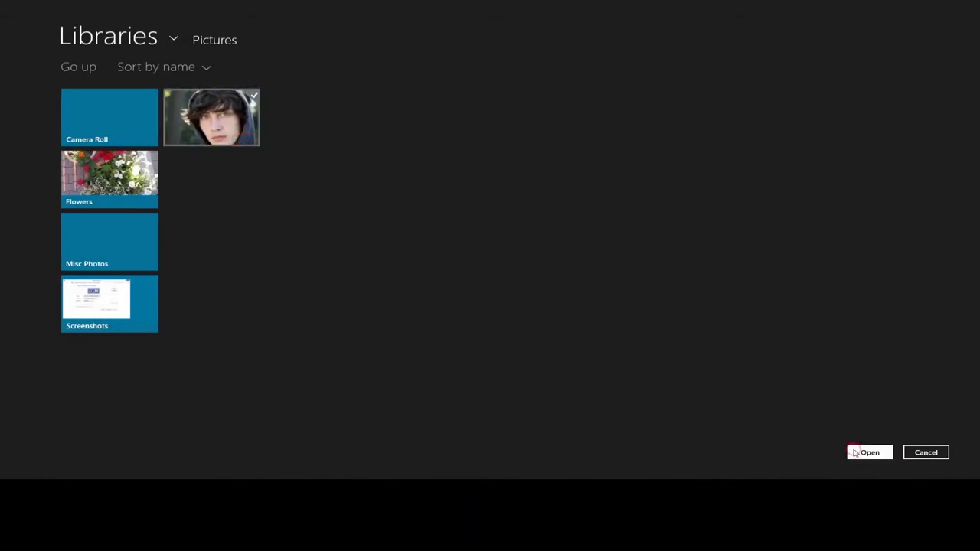
pyautogui.click(869, 453)
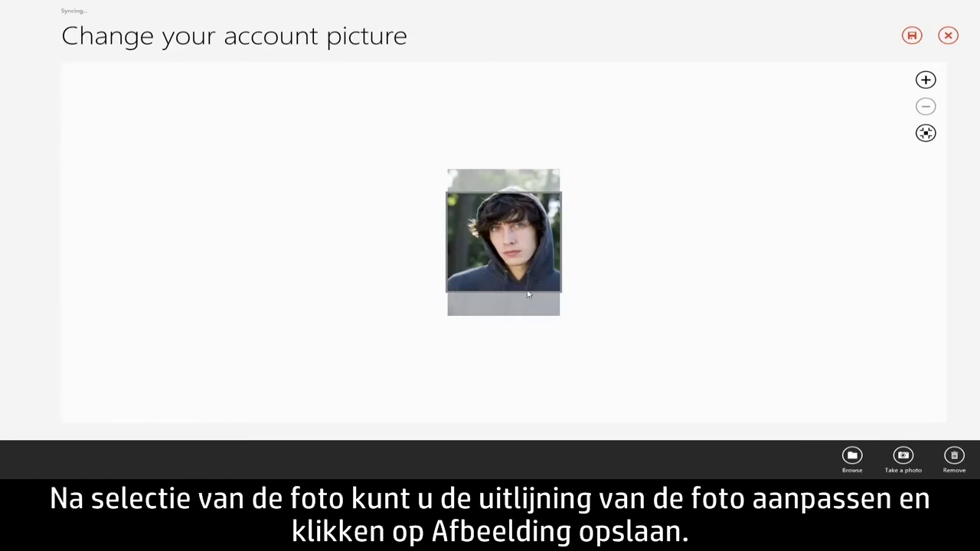
pyautogui.moveTo(510, 296); pyautogui.dragTo(511, 298)
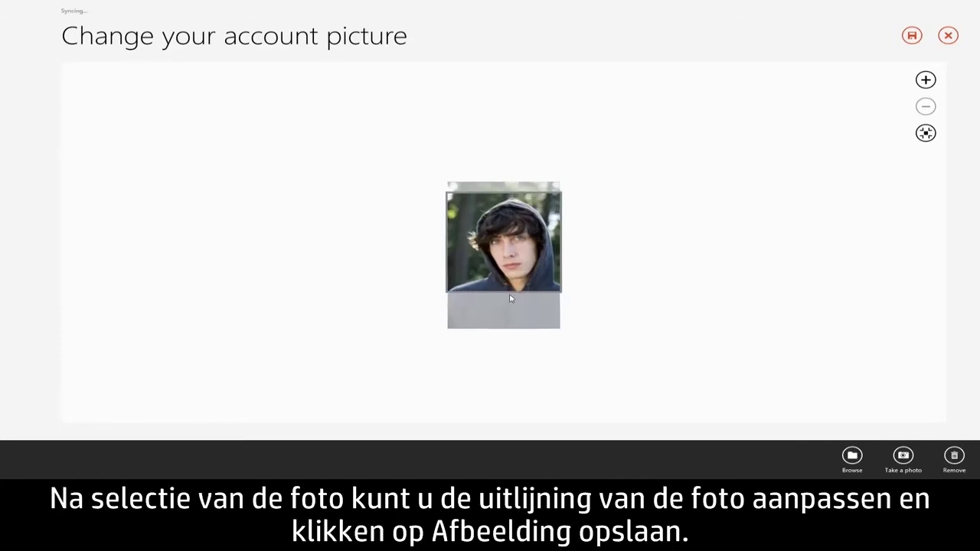
pyautogui.click(912, 35)
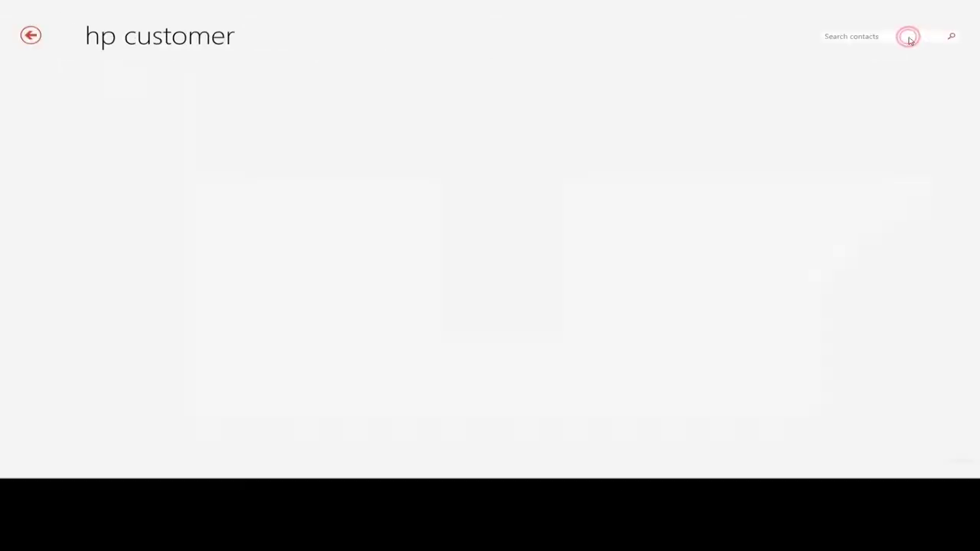
# - Confirm the new account picture, then open the Facebook connection's online management page
pyautogui.click(584, 266)
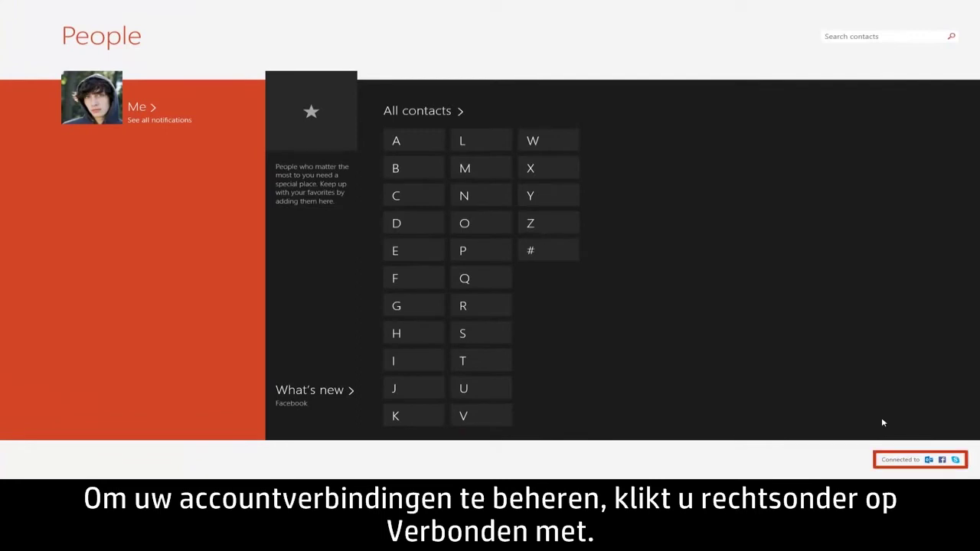
pyautogui.click(911, 462)
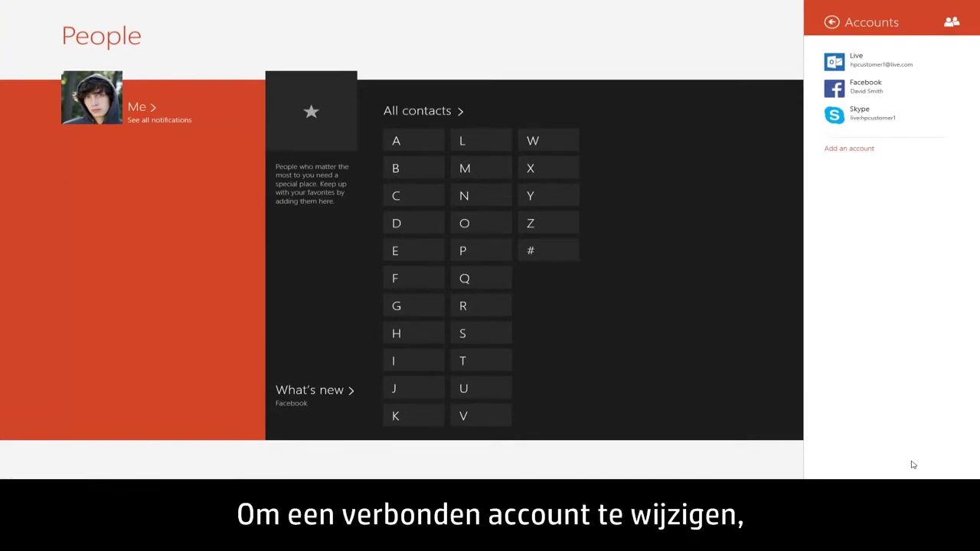
pyautogui.click(937, 90)
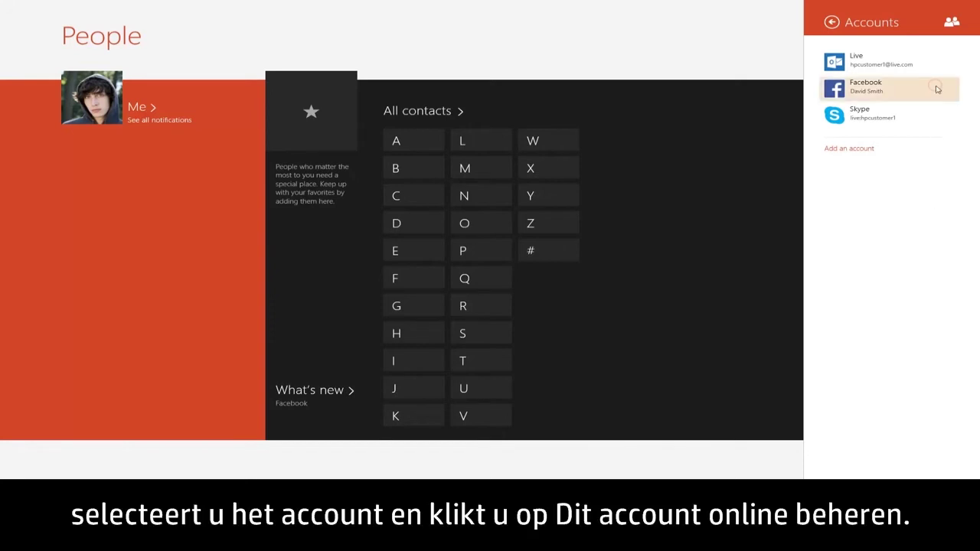
pyautogui.click(901, 102)
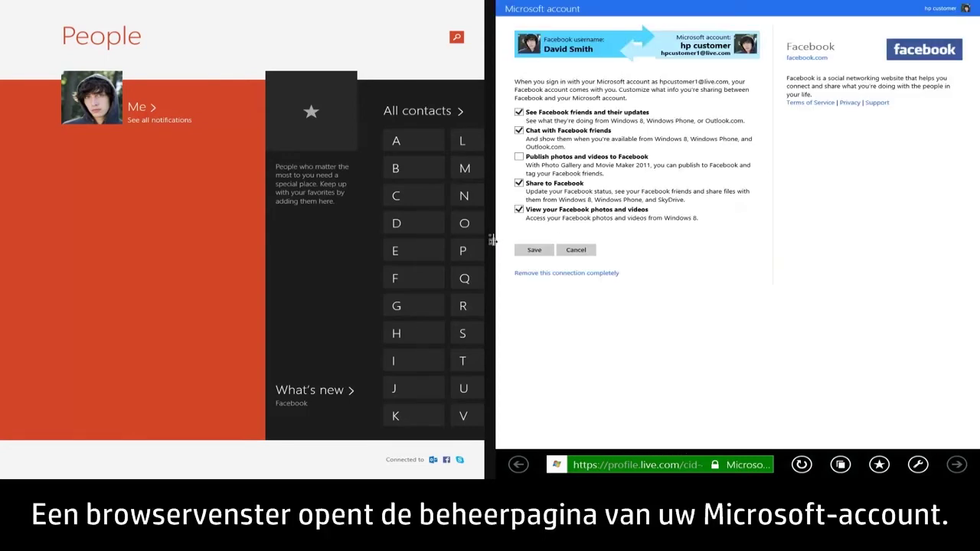
# - Widen Internet Explorer to full screen and save the Facebook sharing settings
pyautogui.moveTo(493, 241); pyautogui.dragTo(1, 256)
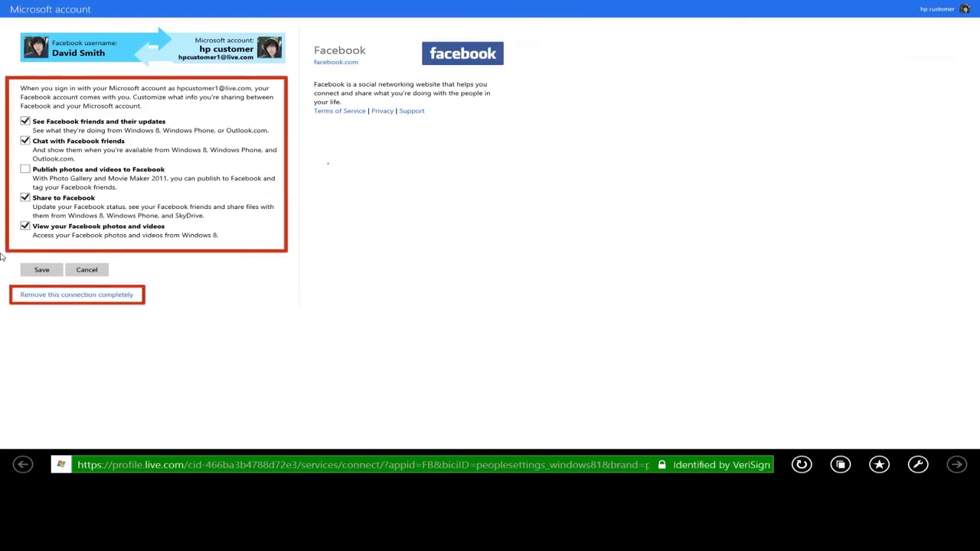
pyautogui.click(41, 271)
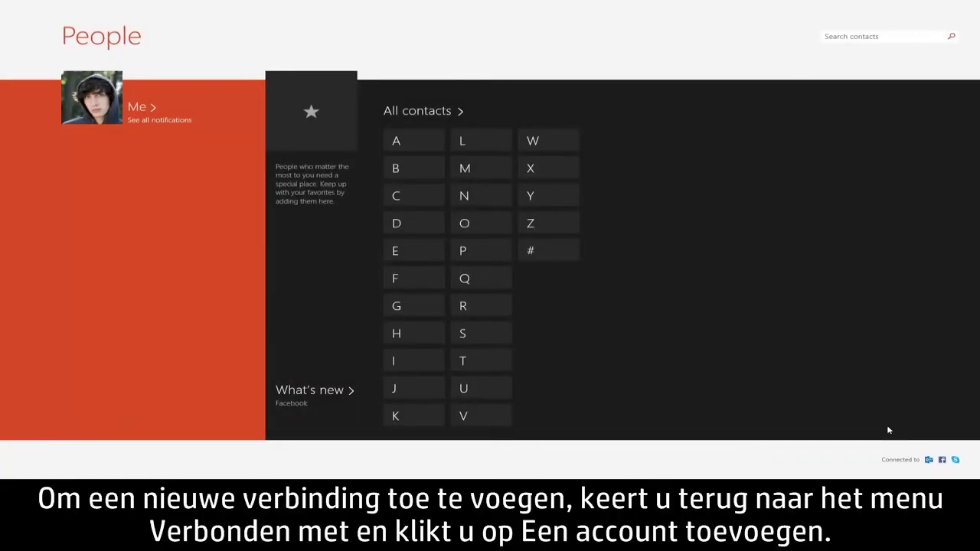
# - Add a Twitter account under Connected to and proceed to connect it
pyautogui.click(910, 461)
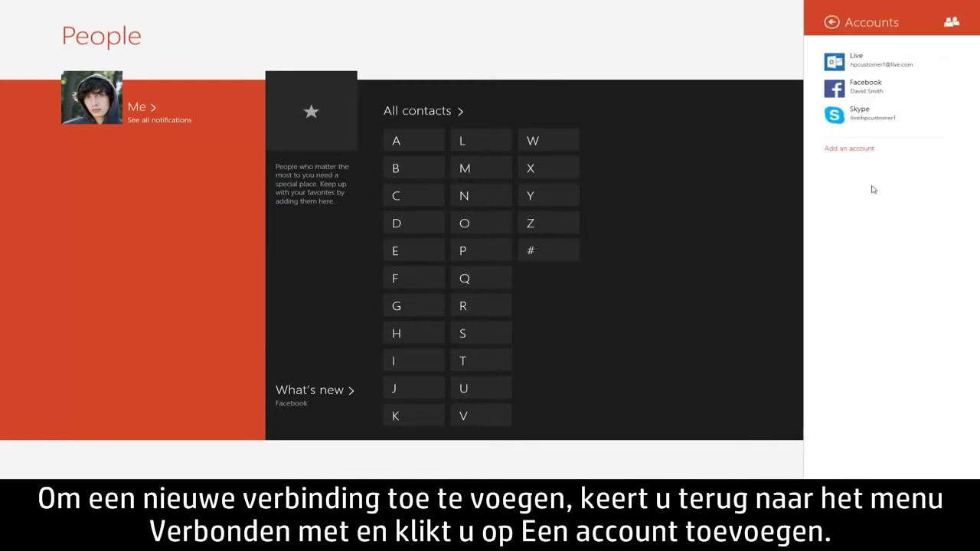
pyautogui.click(872, 153)
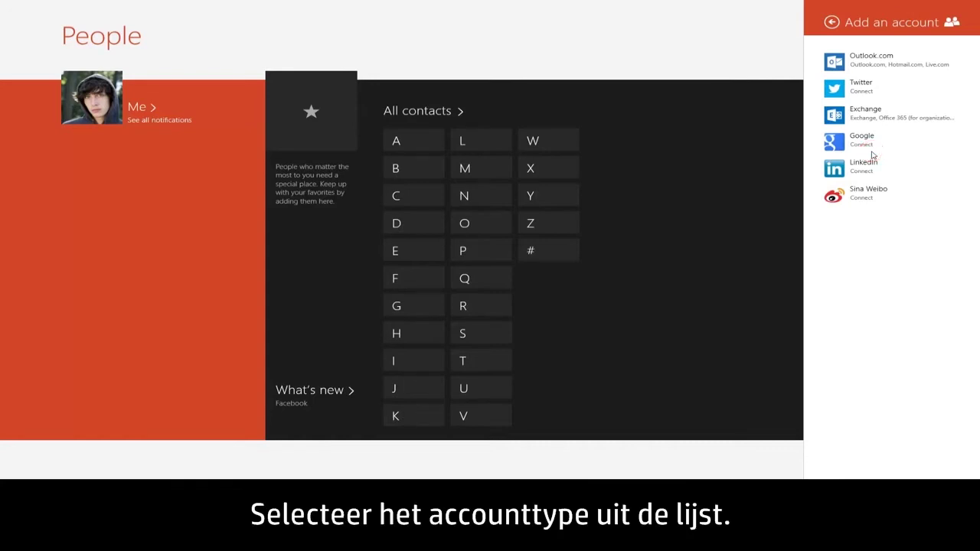
pyautogui.click(924, 87)
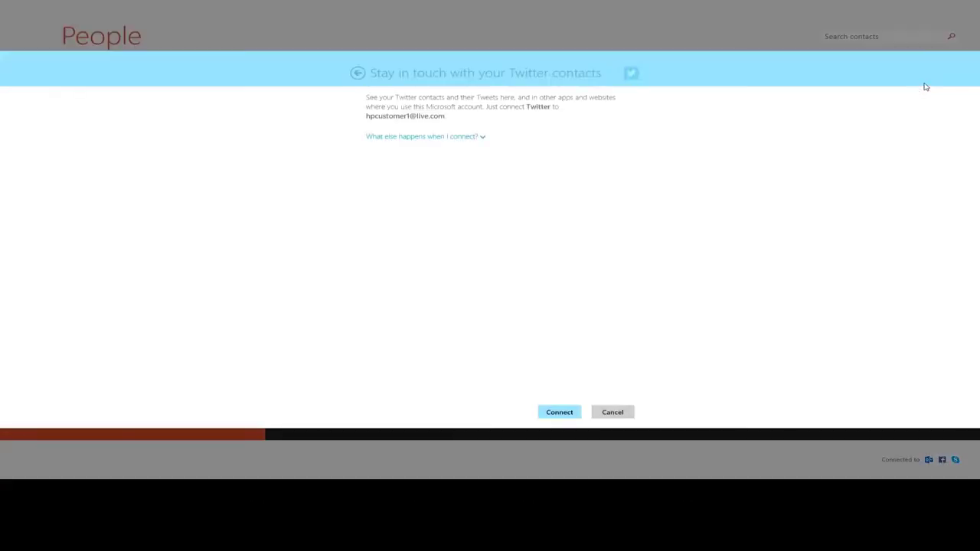
pyautogui.click(482, 138)
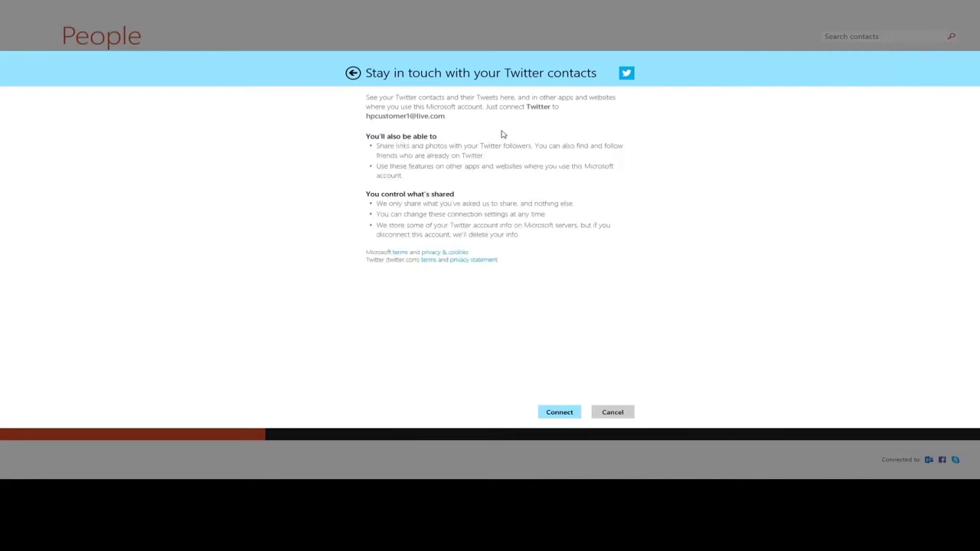
pyautogui.click(560, 412)
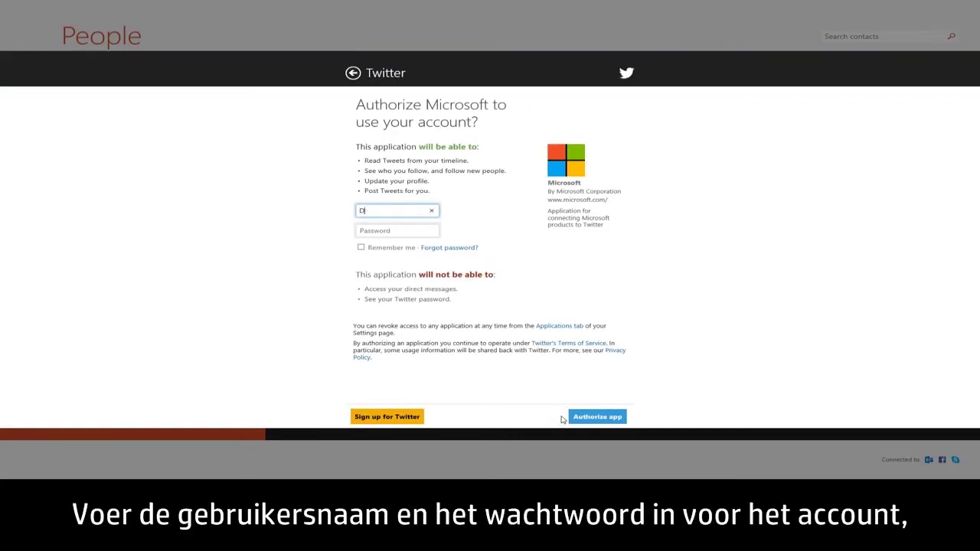
# - Sign in with the Twitter username and password, authorize the app, and finish setup
pyautogui.press('Tab')
pyautogui.write('********')
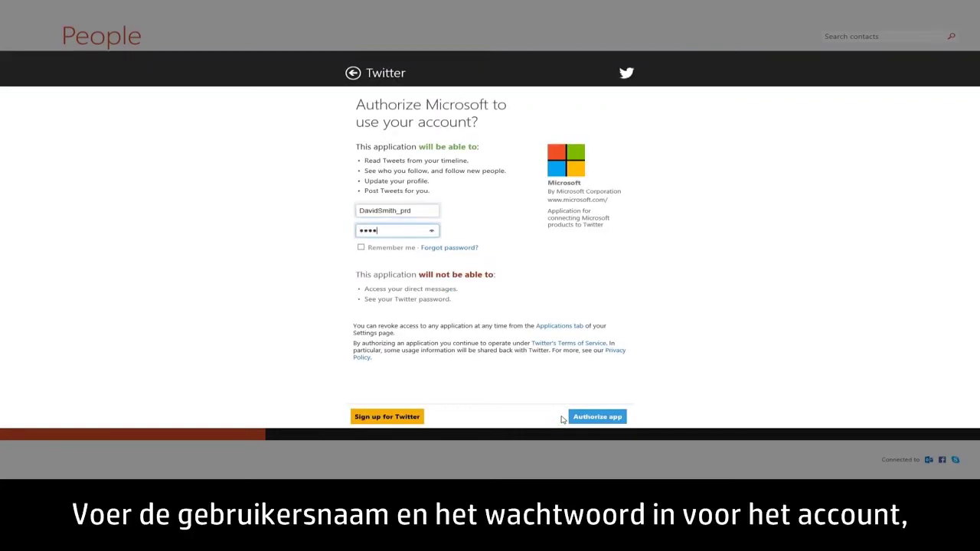
pyautogui.click(591, 422)
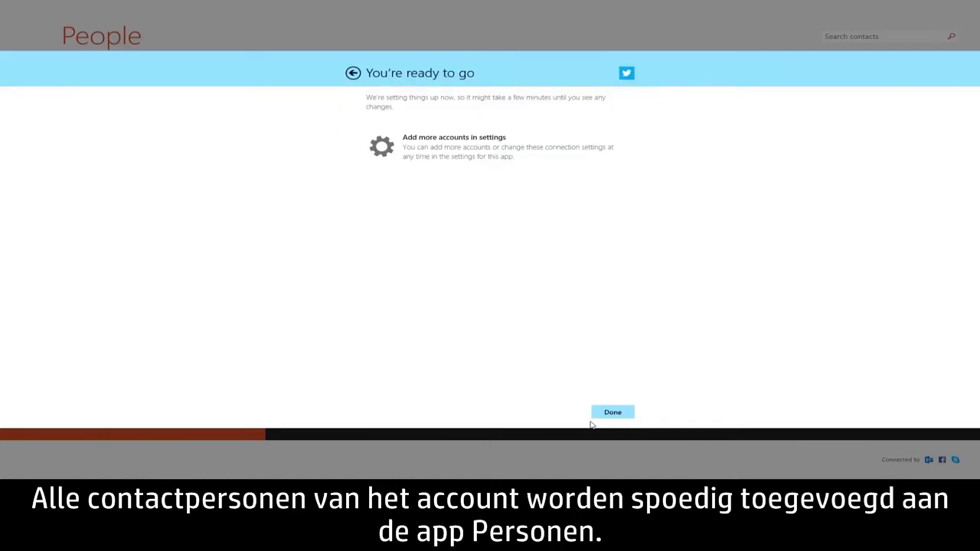
pyautogui.click(605, 413)
# - Open the What's new feed and scroll through contacts' updates
pyautogui.click(331, 363)
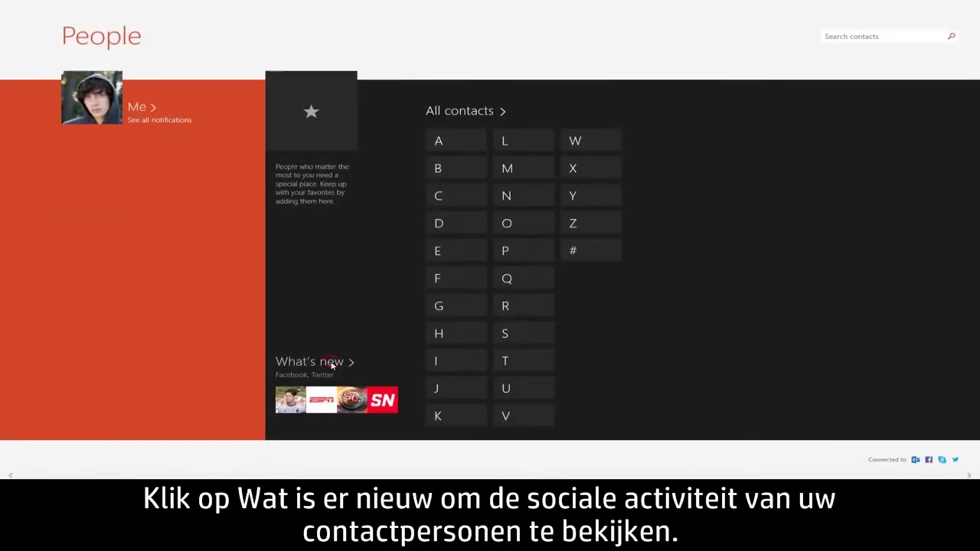
pyautogui.click(186, 475)
pyautogui.moveTo(186, 475); pyautogui.dragTo(400, 476)
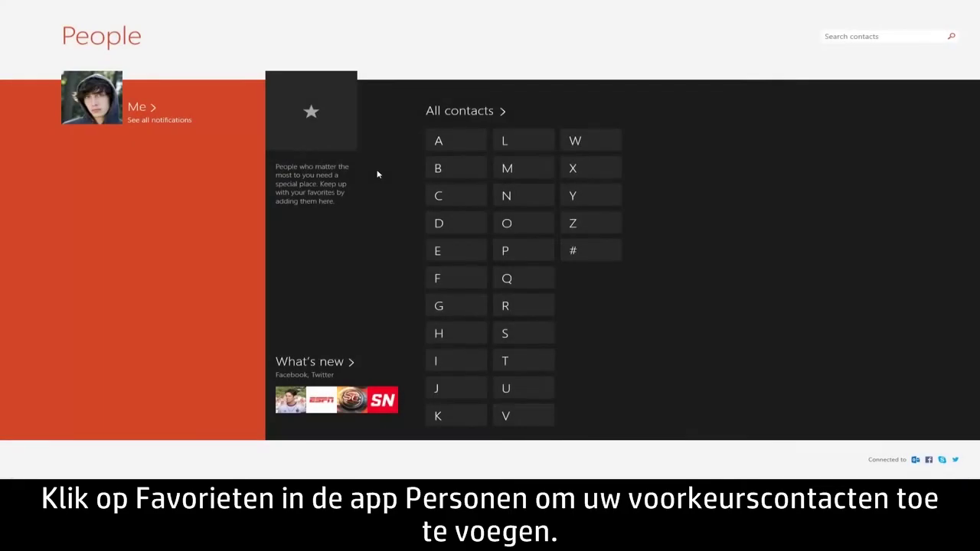
# - Add four contacts as favourites, including one from the C and K groups
pyautogui.click(350, 148)
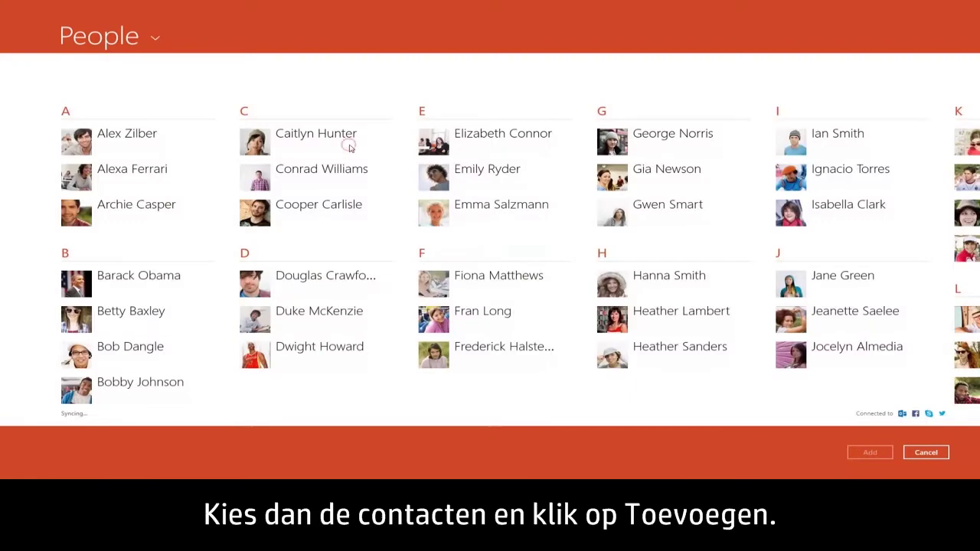
pyautogui.click(349, 147)
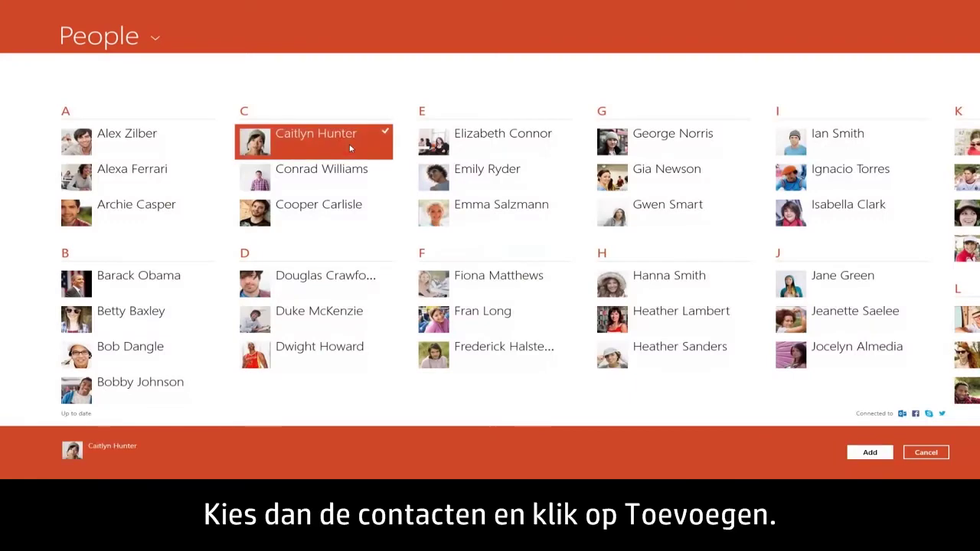
pyautogui.click(346, 215)
pyautogui.click(528, 319)
pyautogui.hscroll(5, 528, 321)
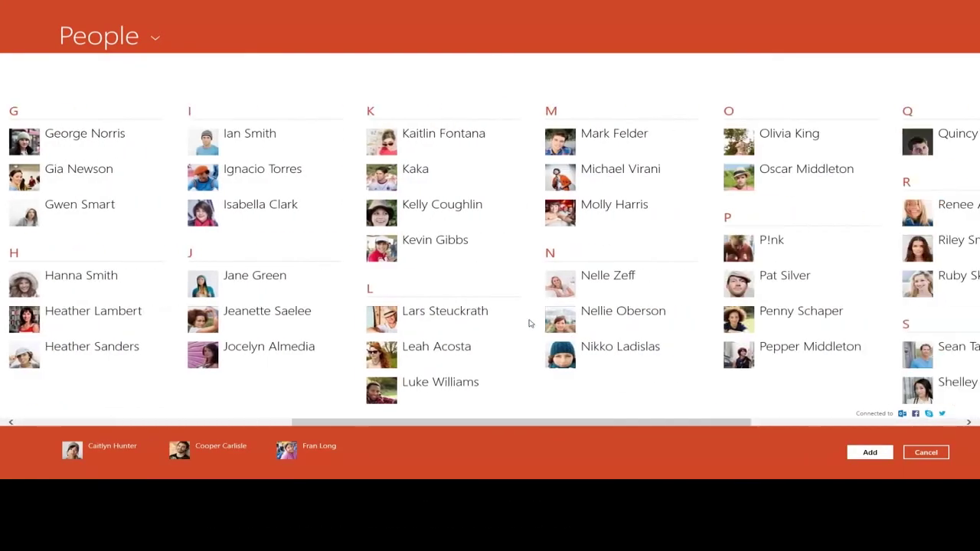
pyautogui.click(479, 261)
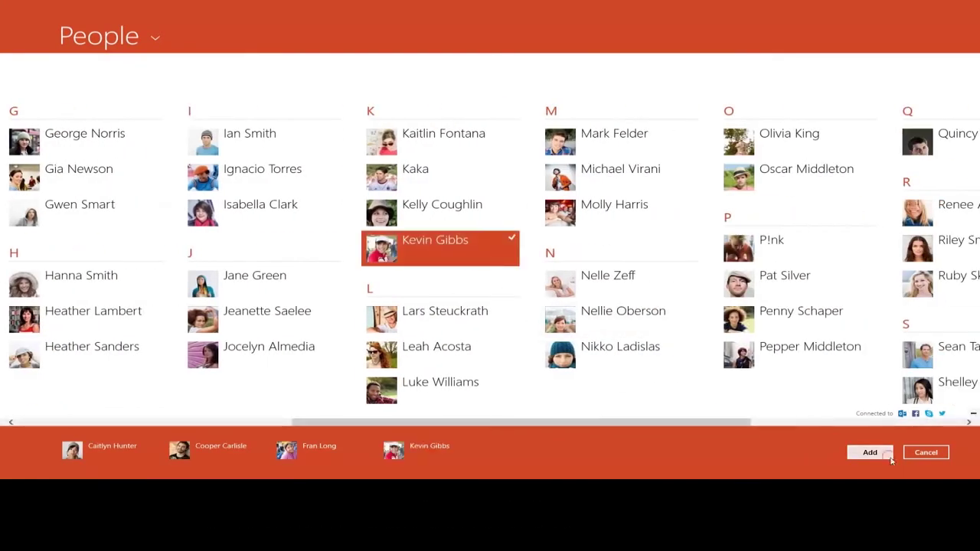
pyautogui.click(888, 455)
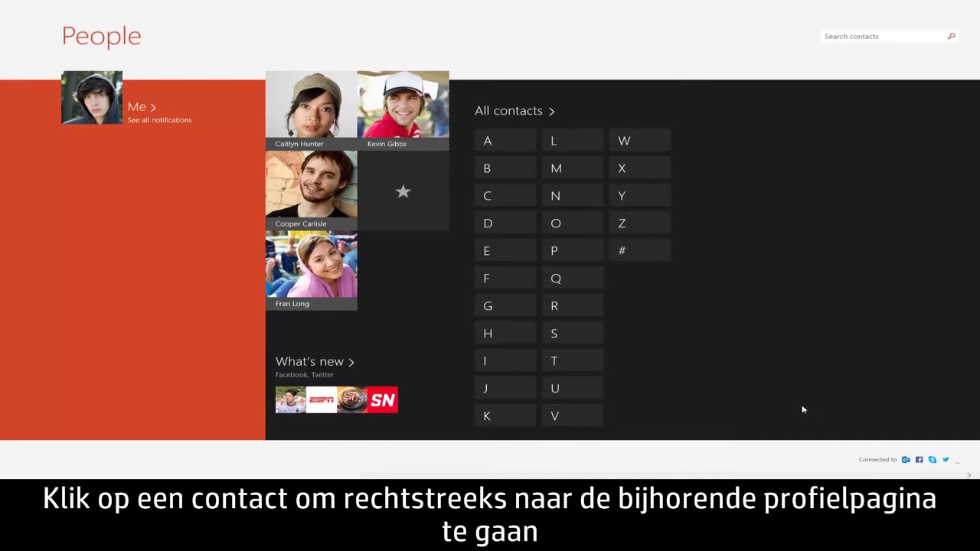
# - Link a favourite contact's suggested Google profile to her Facebook profile and save
pyautogui.click(333, 132)
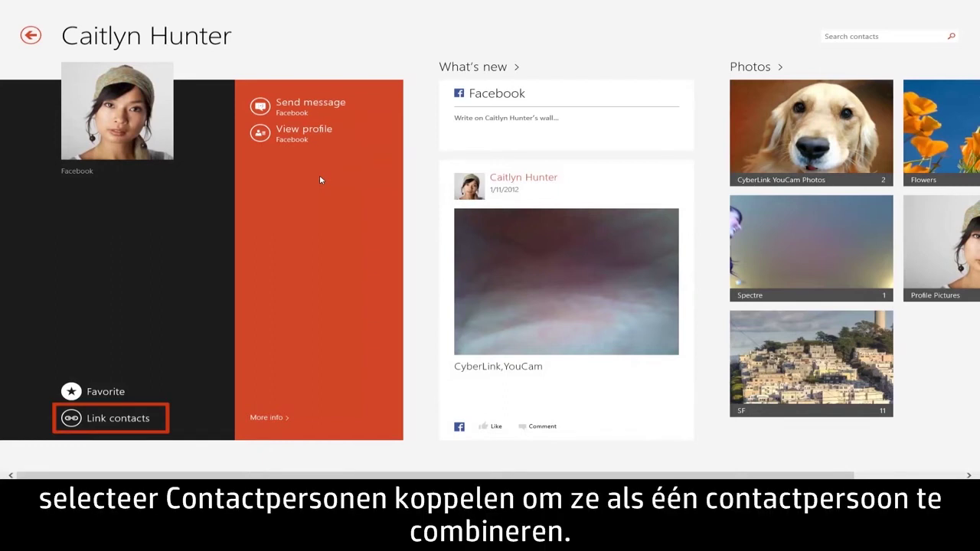
pyautogui.click(97, 418)
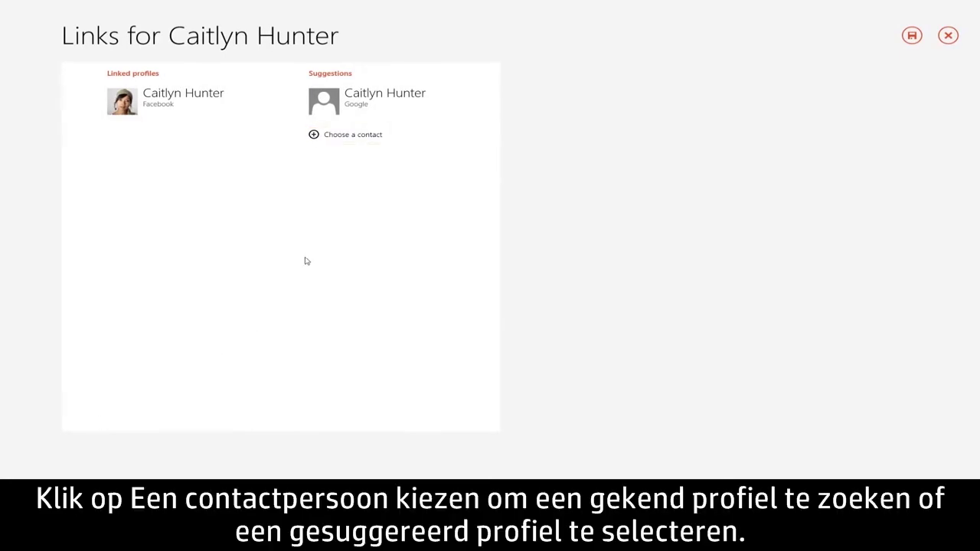
pyautogui.click(420, 114)
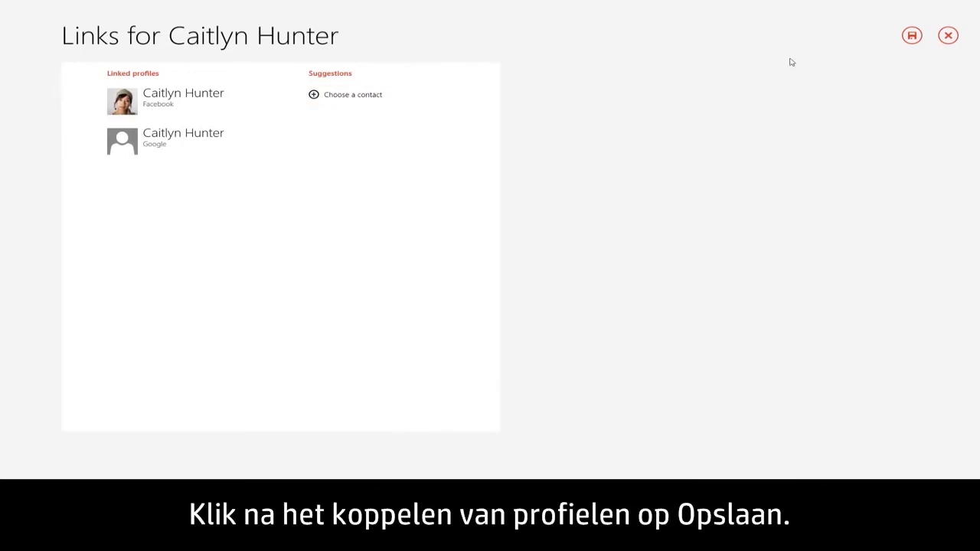
pyautogui.click(912, 36)
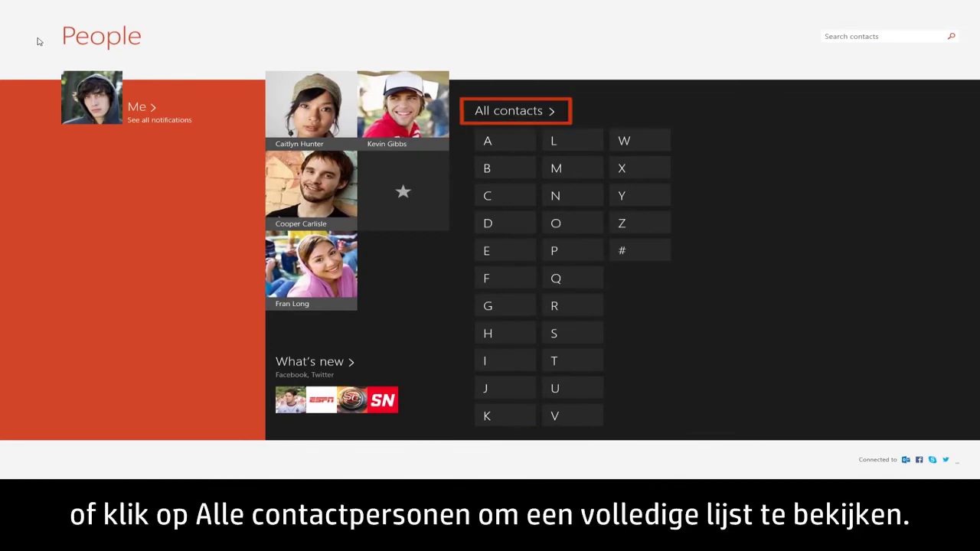
# - Open a G-group contact from All contacts, then bring up the People Settings pane
pyautogui.click(508, 113)
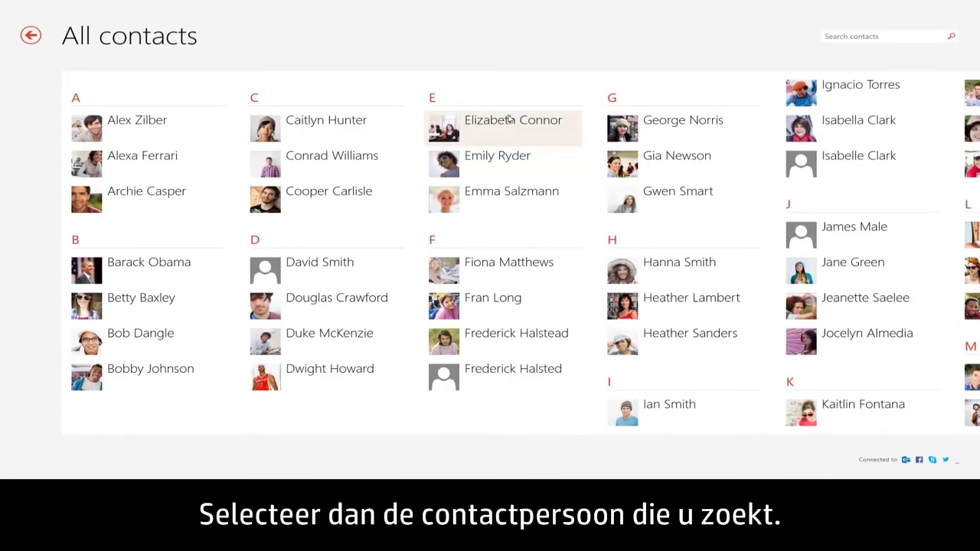
pyautogui.click(685, 202)
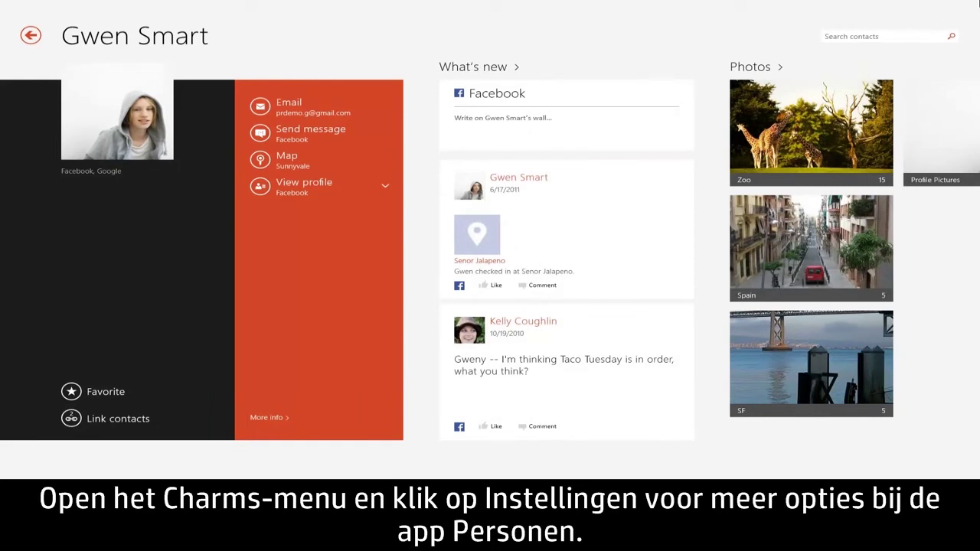
pyautogui.moveTo(978, 3)
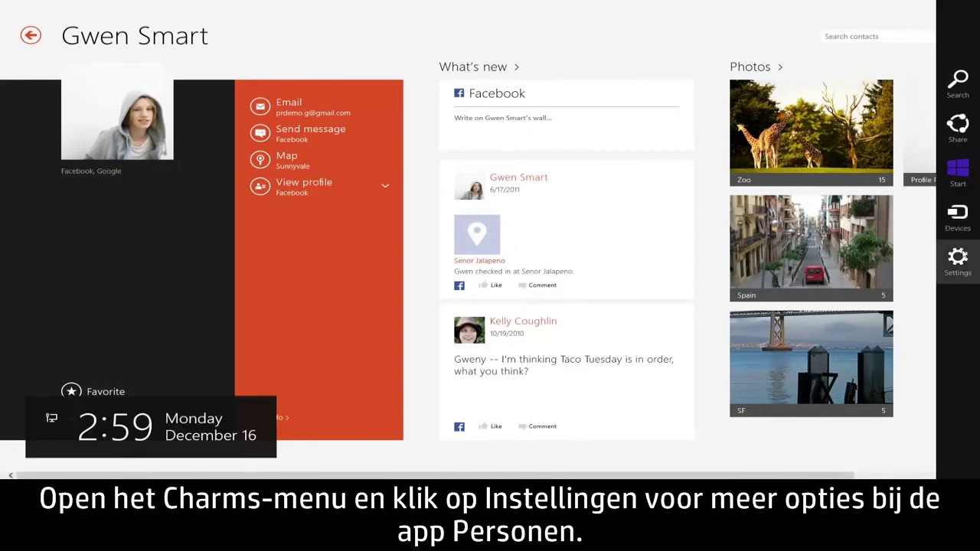
pyautogui.click(963, 259)
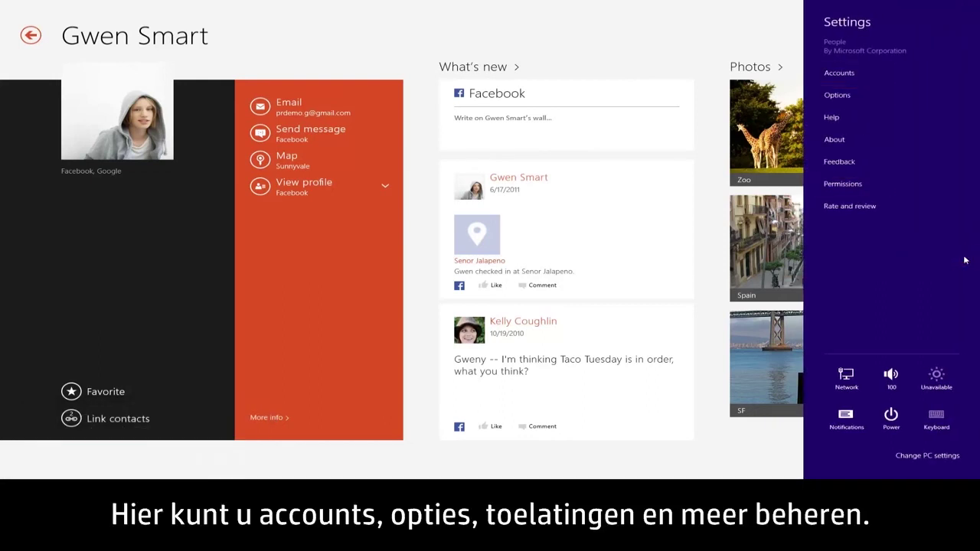
# - Pin the open contact to the Start screen from the app bar
pyautogui.rightClick(717, 259)
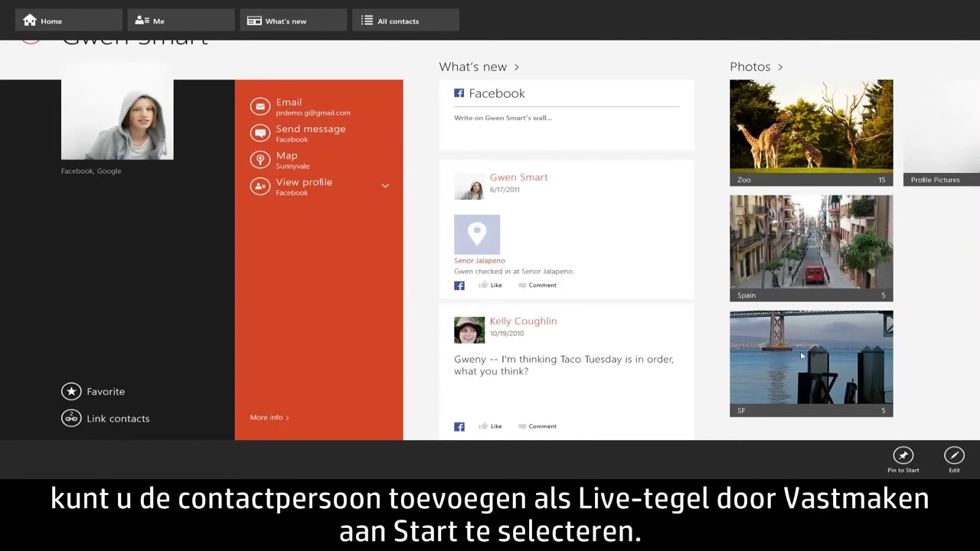
pyautogui.click(901, 459)
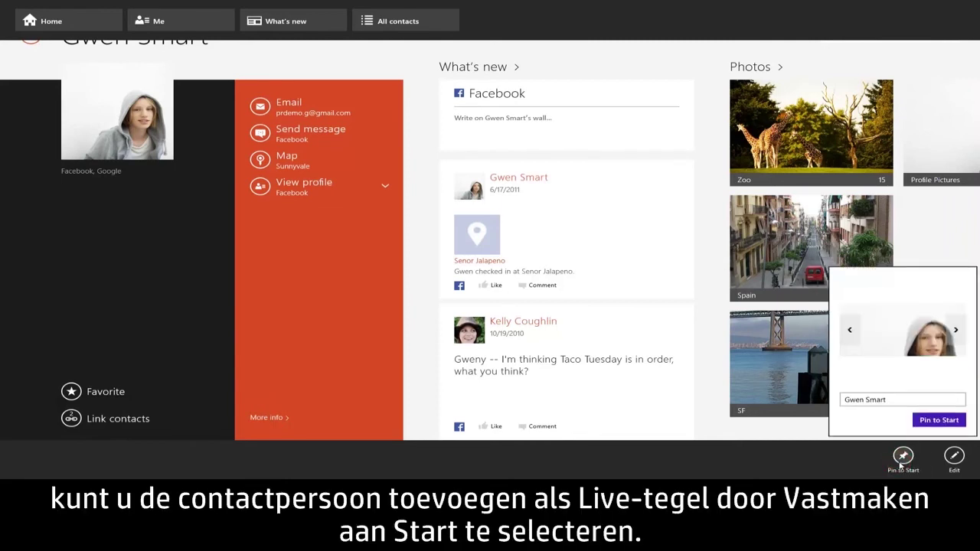
pyautogui.click(938, 420)
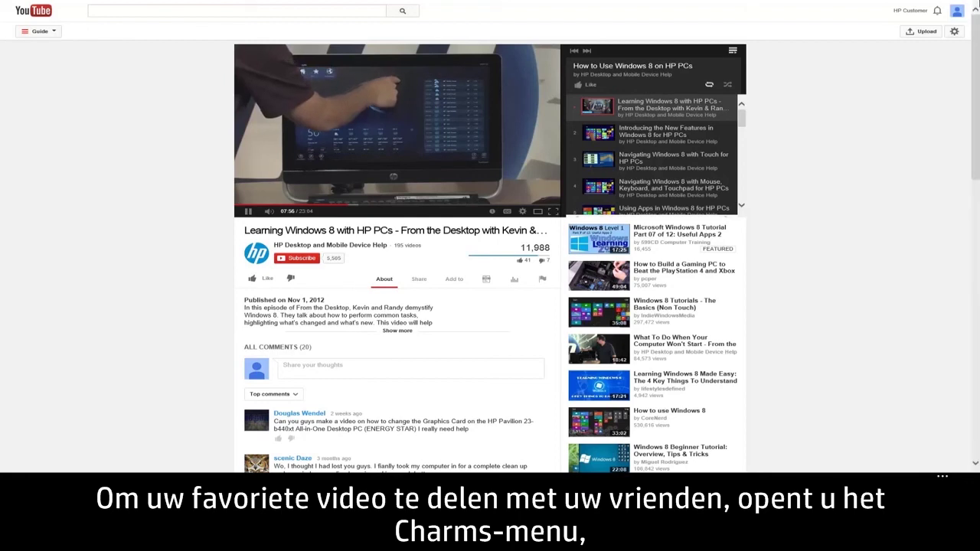
# - Share the YouTube video through People, choosing the Facebook account
pyautogui.moveTo(979, 1)
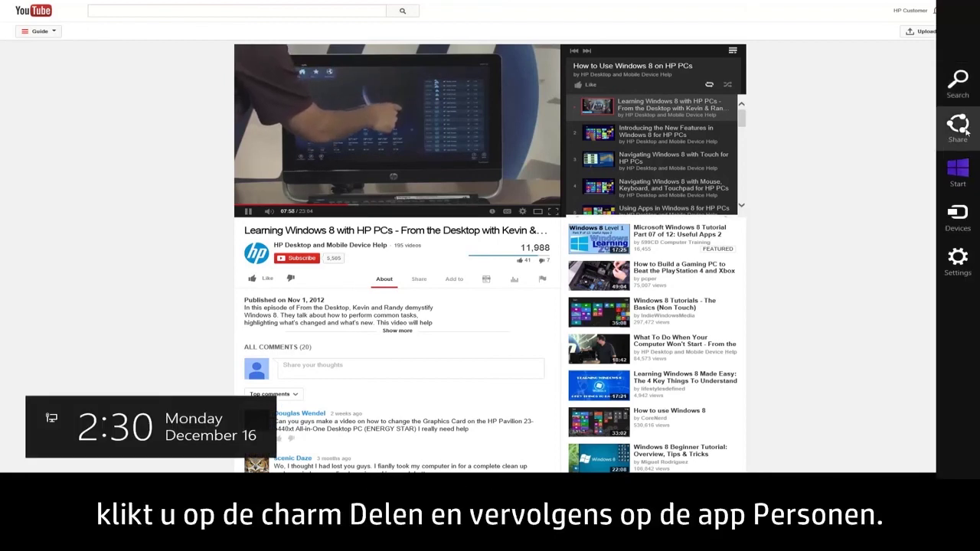
pyautogui.click(966, 132)
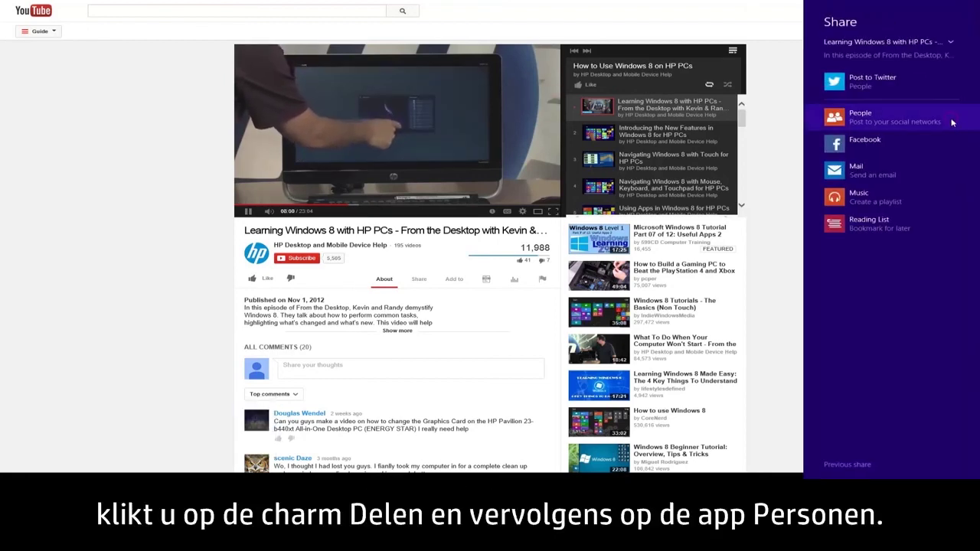
pyautogui.click(953, 121)
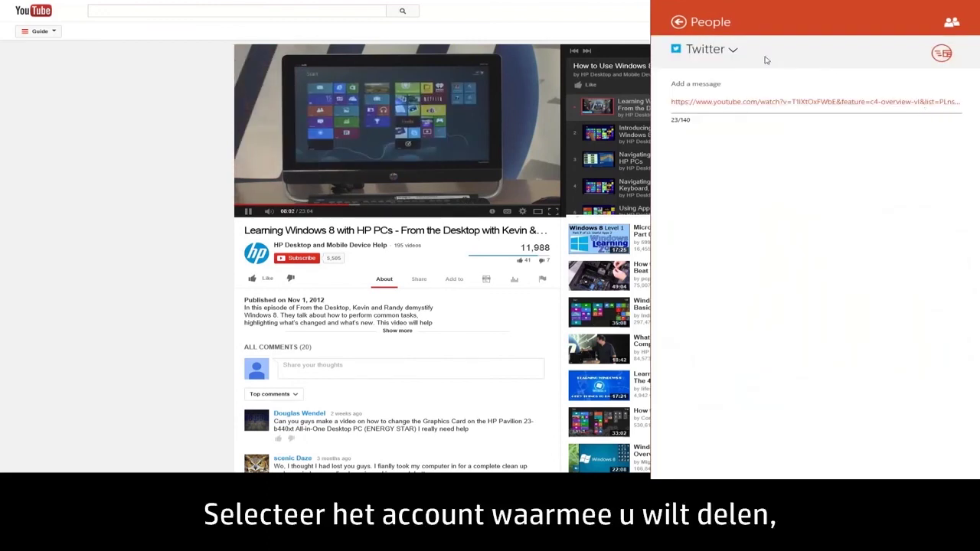
pyautogui.click(740, 49)
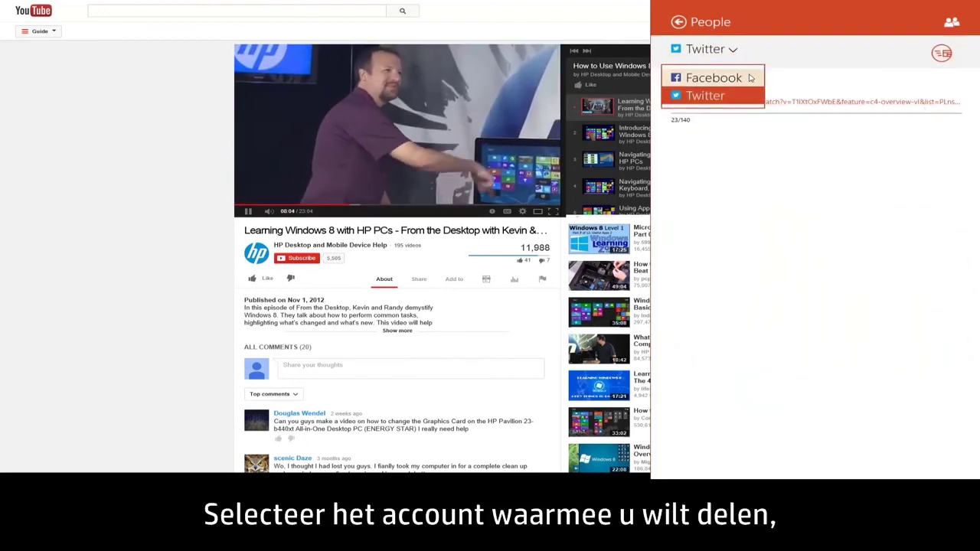
pyautogui.click(750, 78)
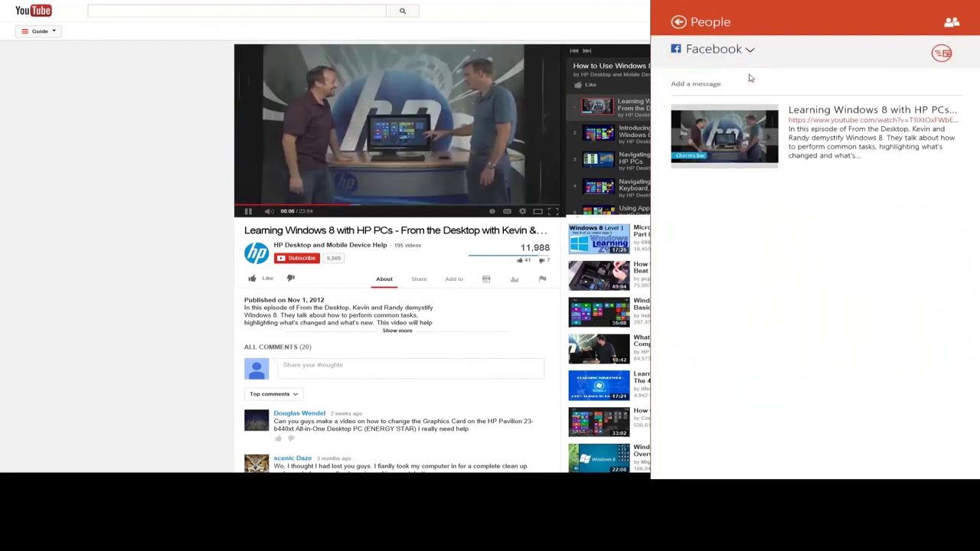
# - Post it with the message 'Check out this video!' and open the What's new feed
pyautogui.click(761, 83)
pyautogui.write('Check out this video!')
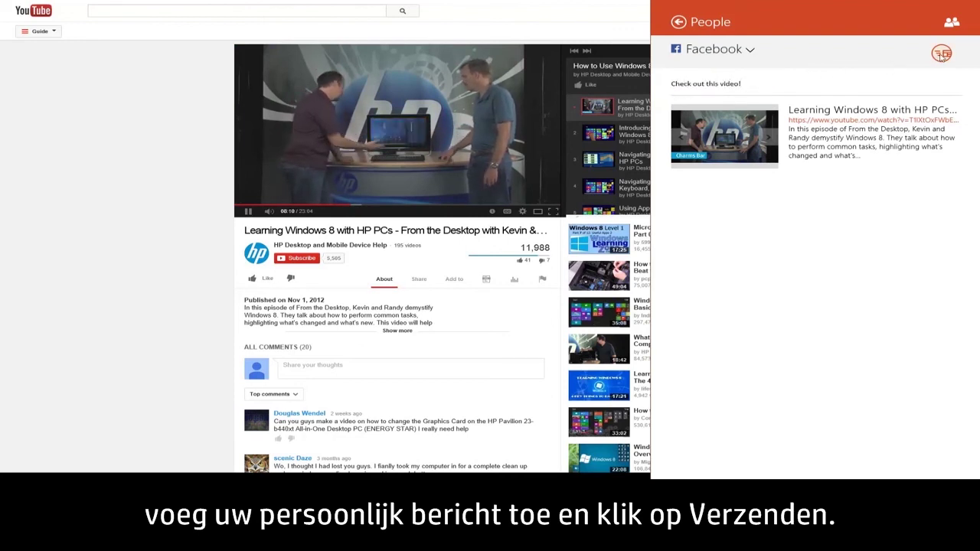
pyautogui.click(941, 54)
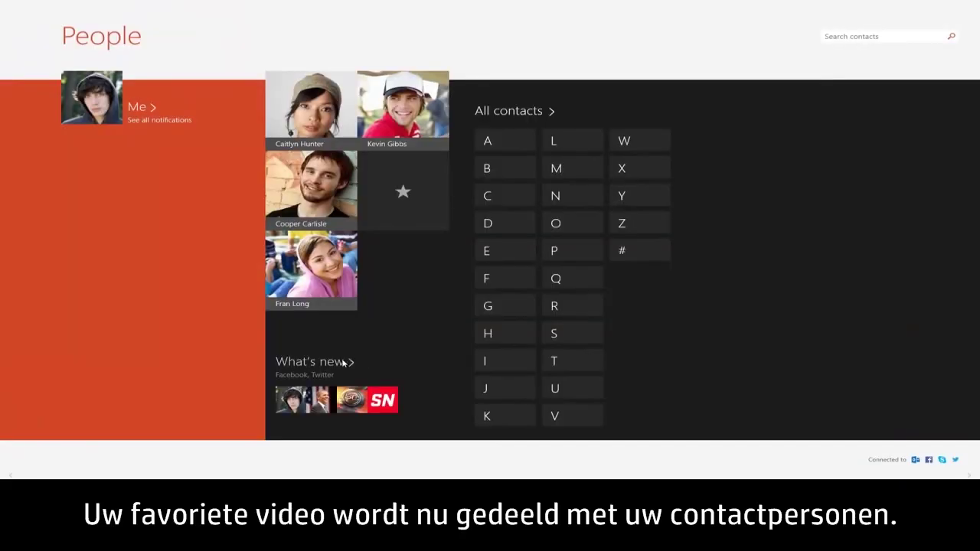
pyautogui.click(342, 362)
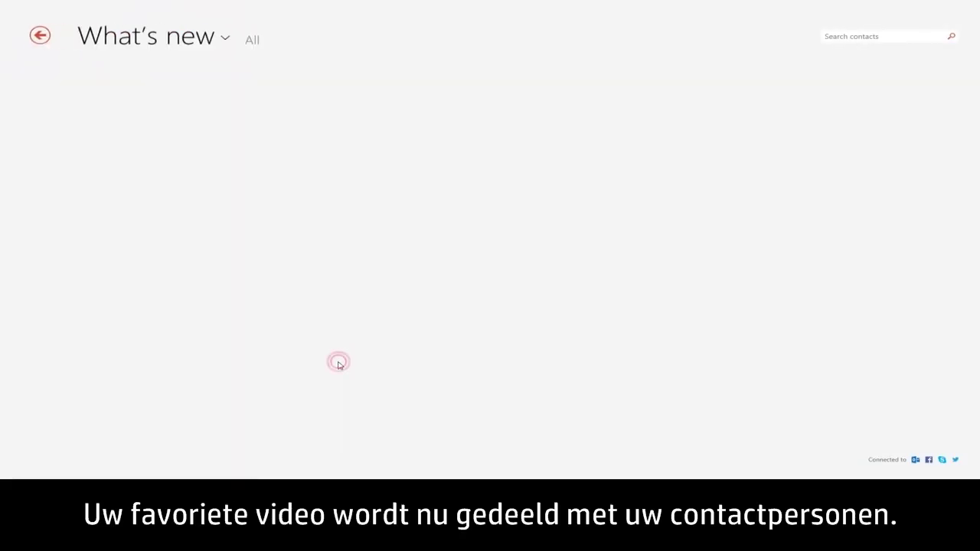